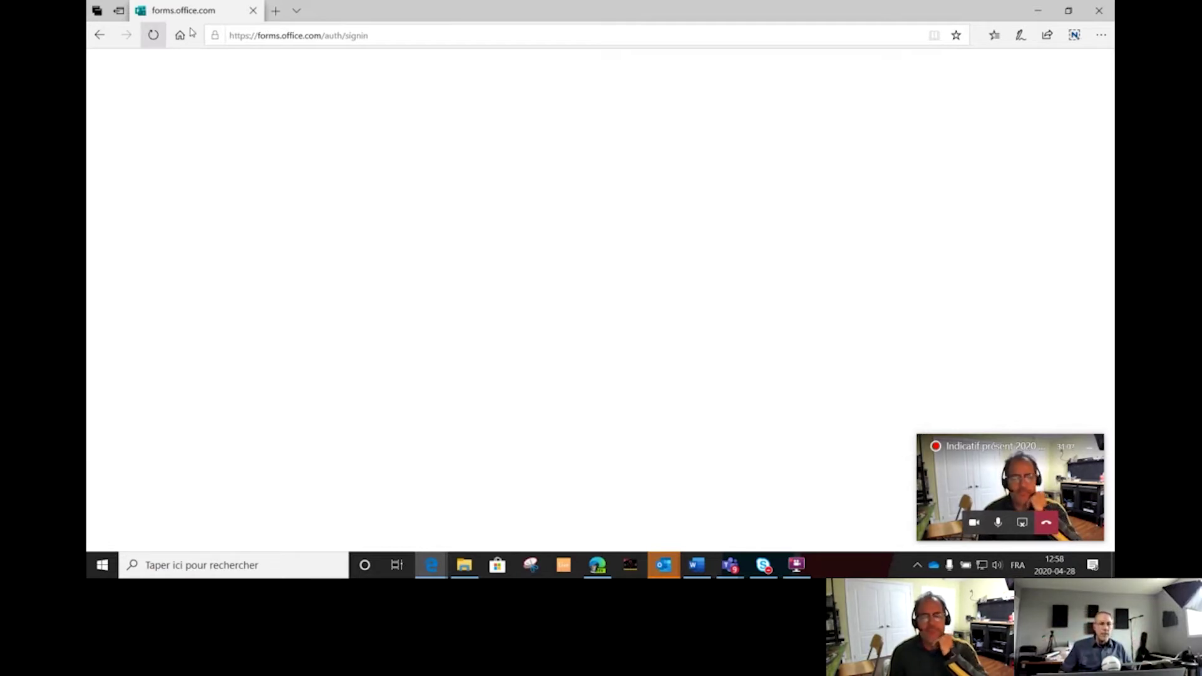
# Strip /auth/signin from the address and load the plain forms.office.com page.
pyautogui.click(383, 38)
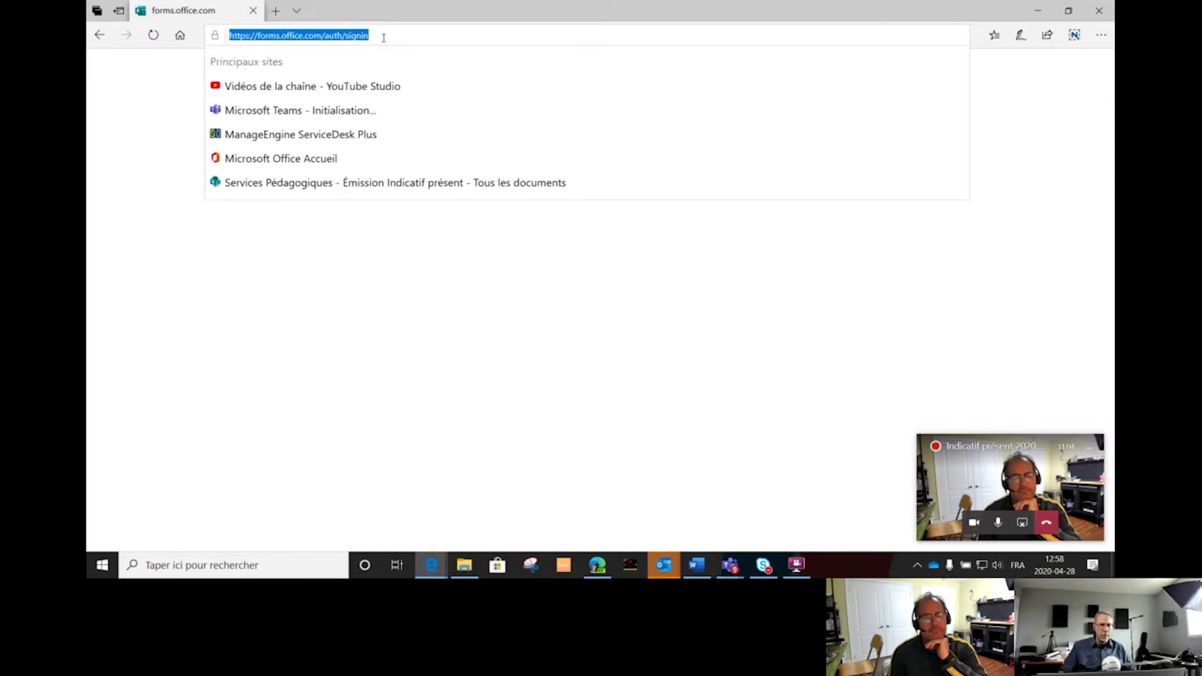
pyautogui.click(382, 37)
pyautogui.moveTo(361, 38); pyautogui.dragTo(320, 42)
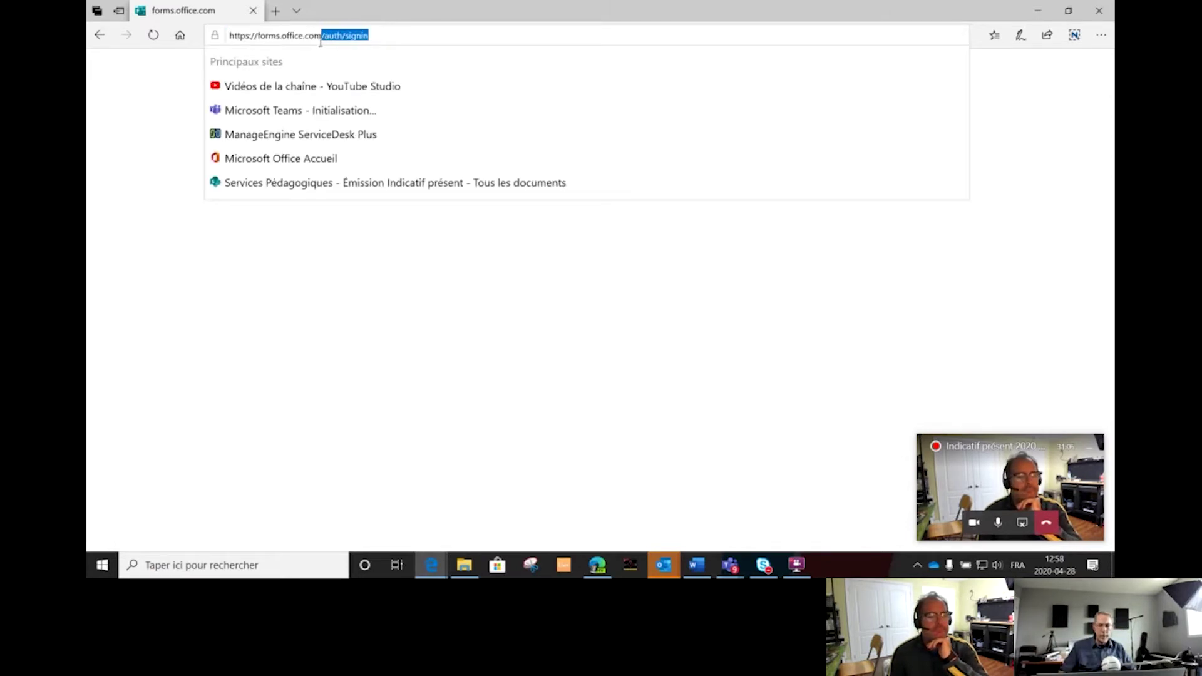
pyautogui.press('BackSpace')
pyautogui.press('Return')
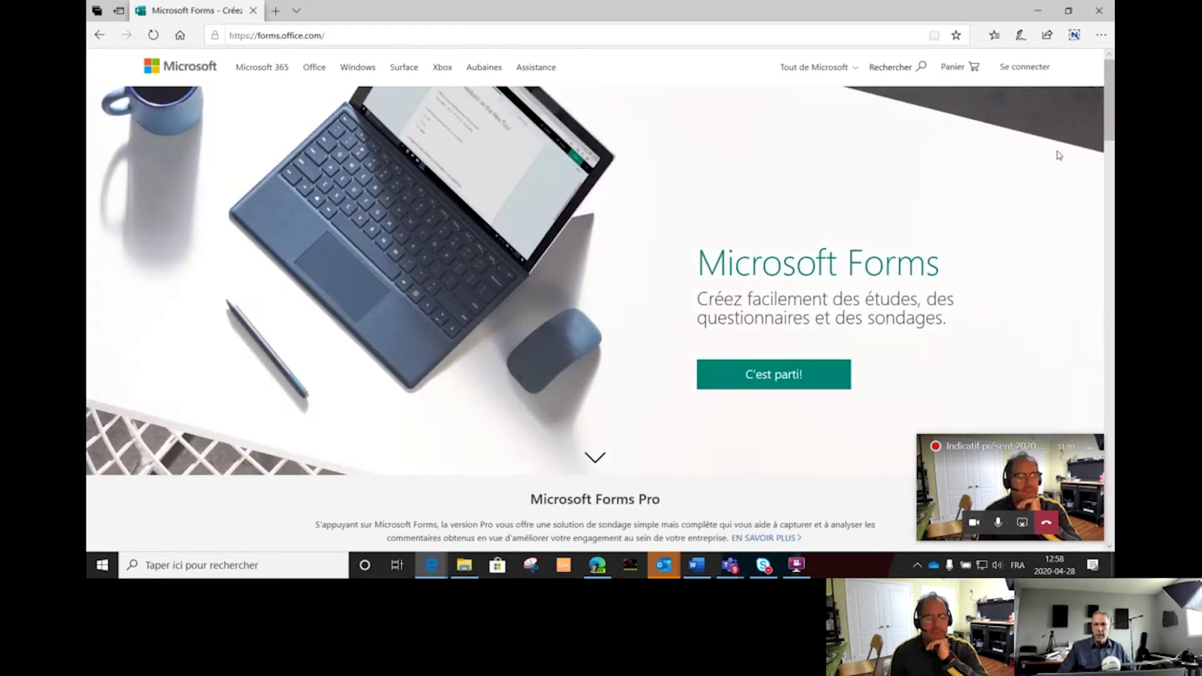
# Sign in to Microsoft Forms with the account e-mail address.
pyautogui.click(1027, 67)
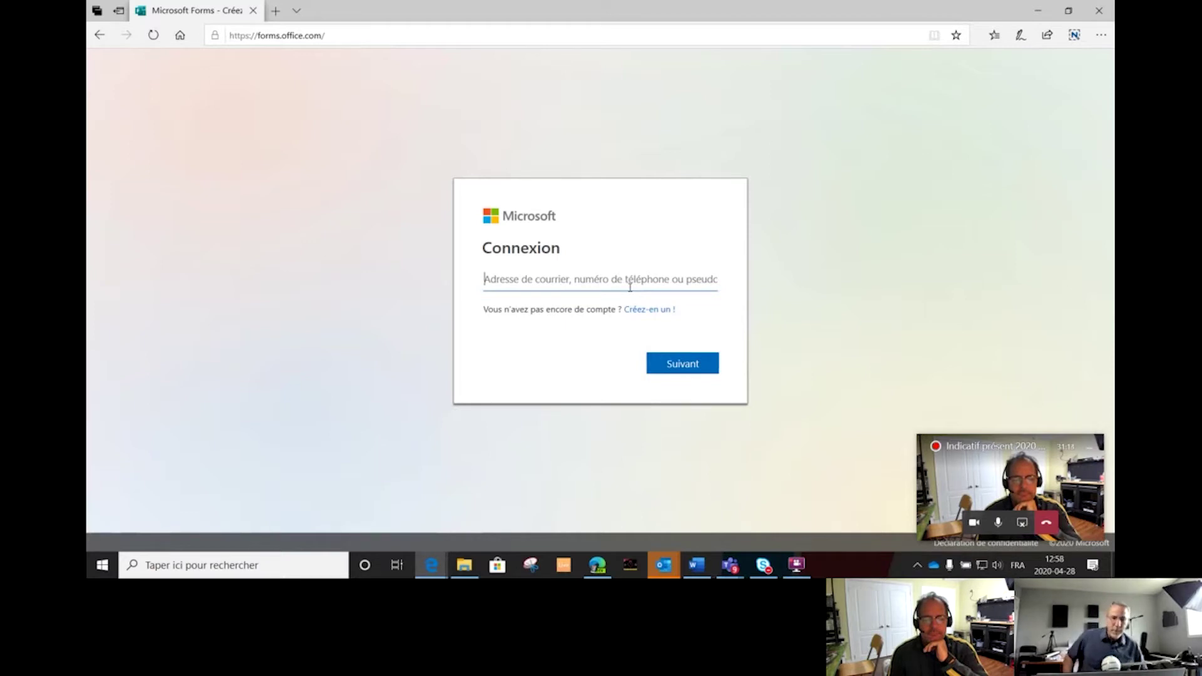
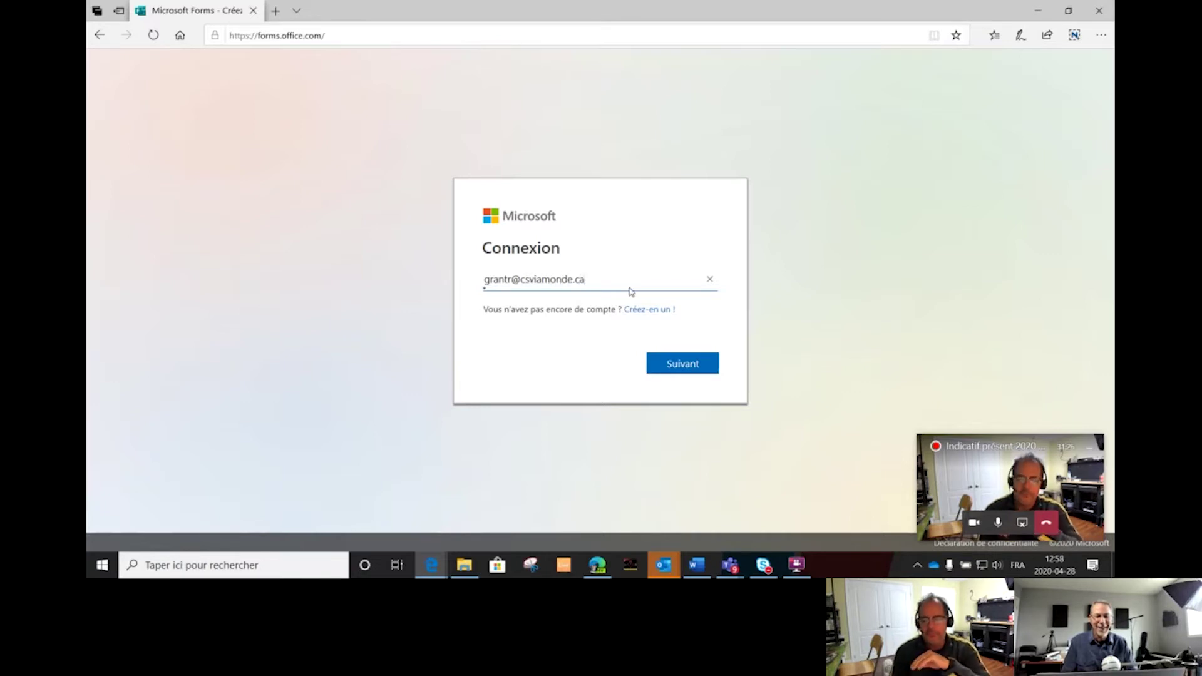
pyautogui.press('Return')
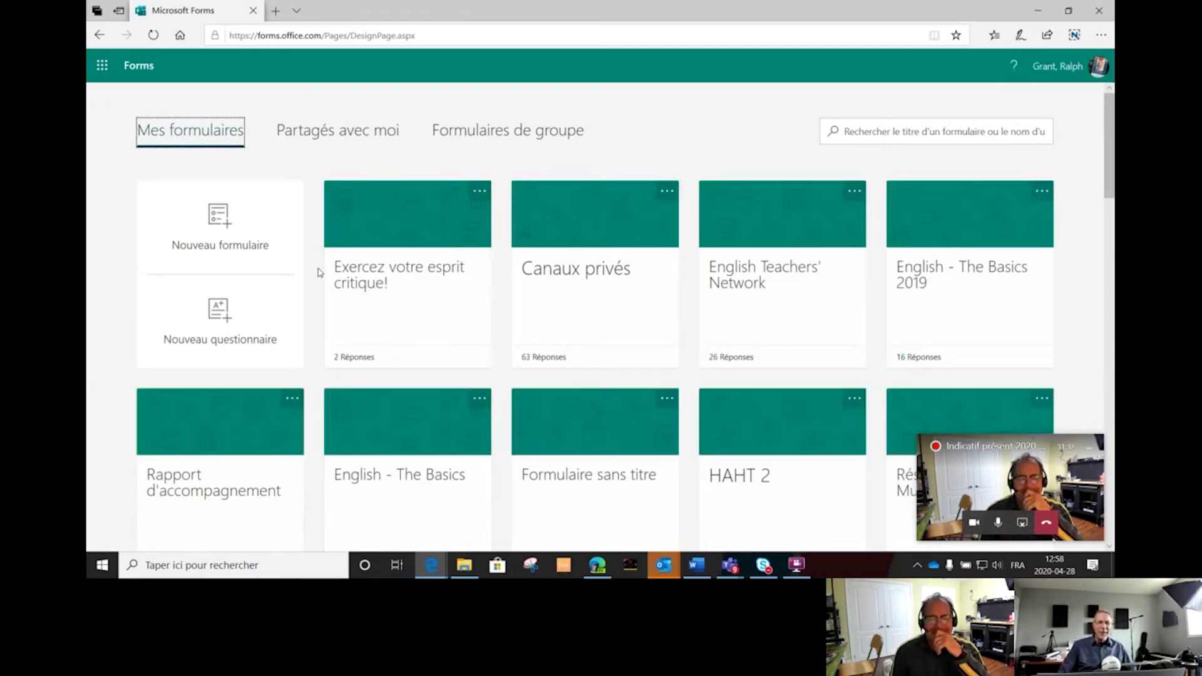
# Open the 'Exercez votre esprit critique!' quiz card from Mes formulaires.
pyautogui.click(378, 278)
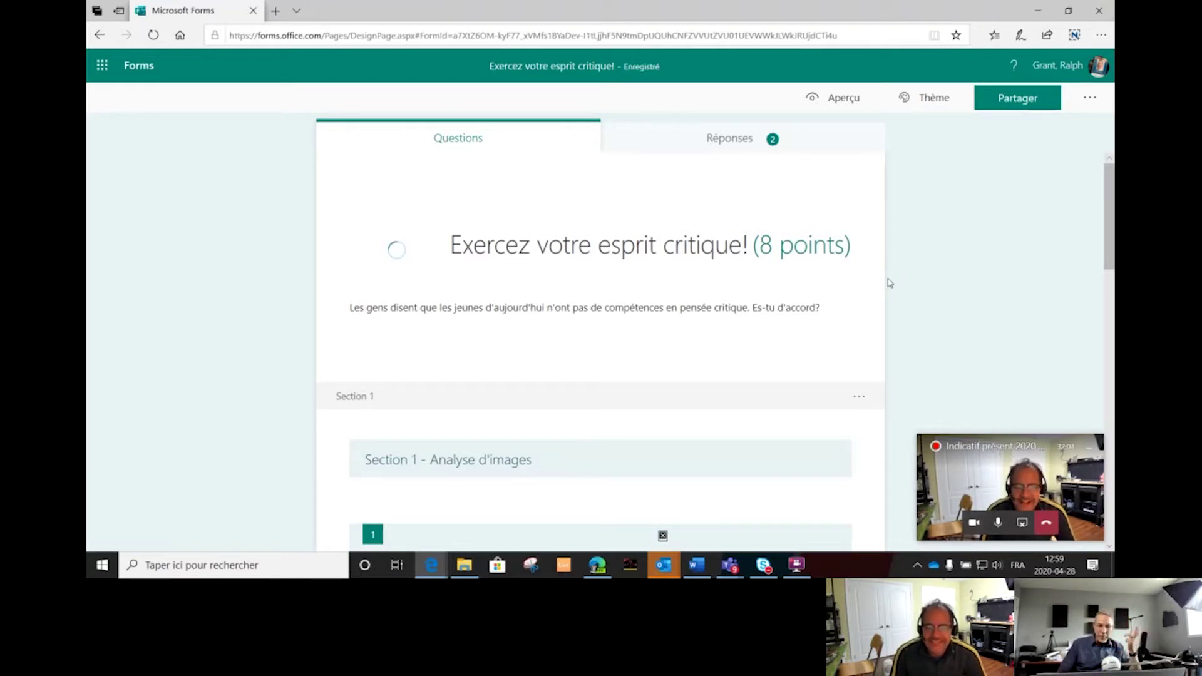
# Insert a new section after question 4 and title it 'Section 2'.
pyautogui.scroll(-2, 764, 429)
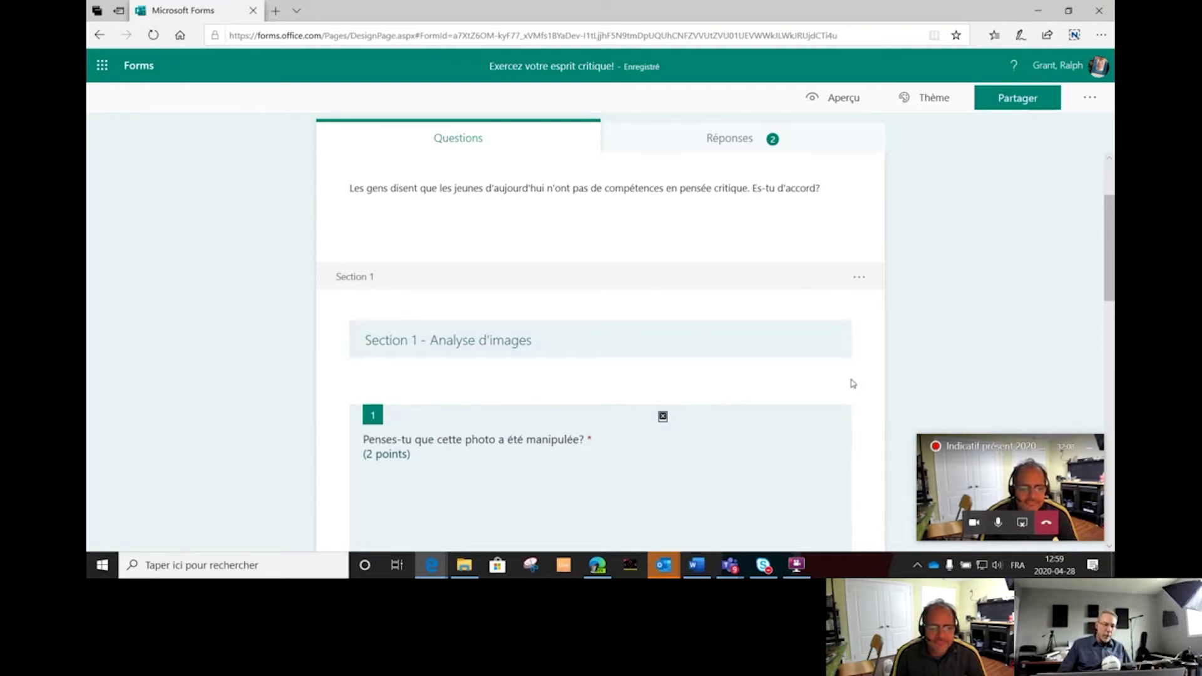
pyautogui.scroll(-15, 853, 383)
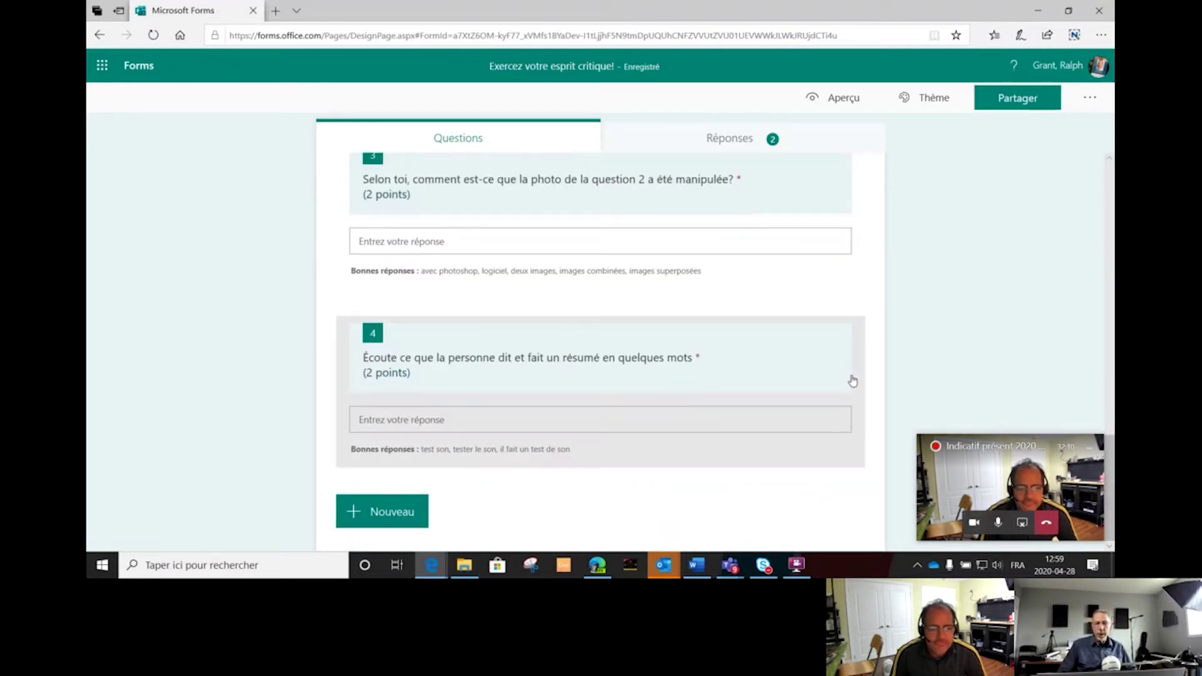
pyautogui.click(395, 512)
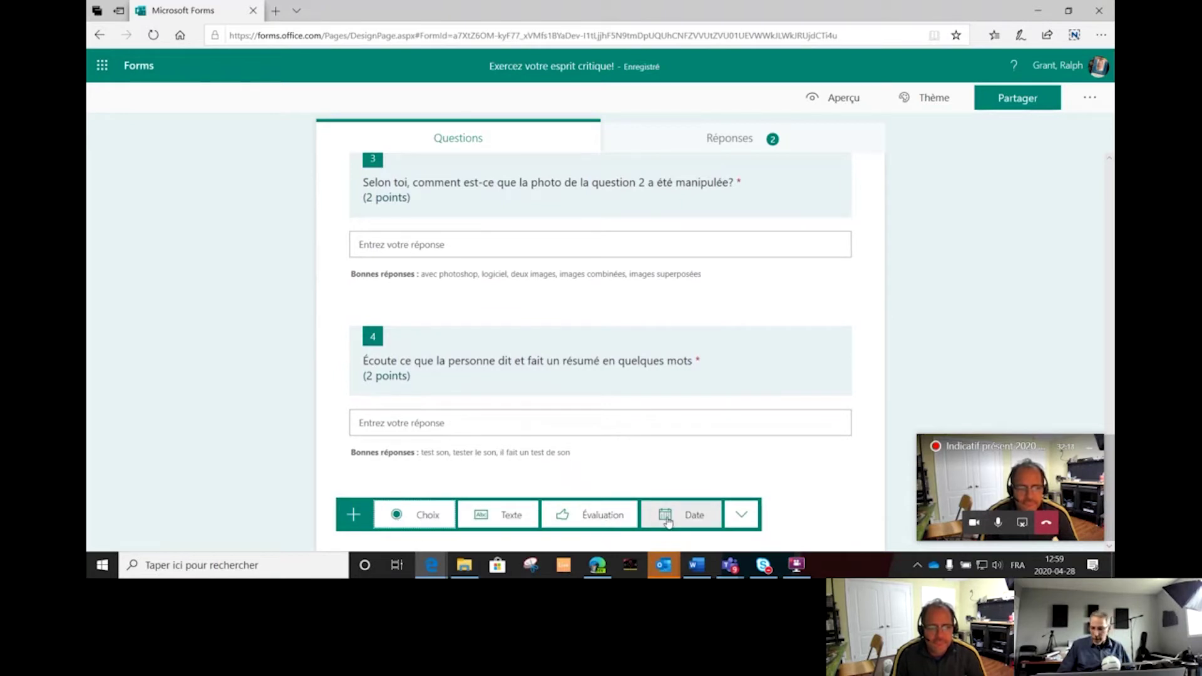
pyautogui.click(741, 515)
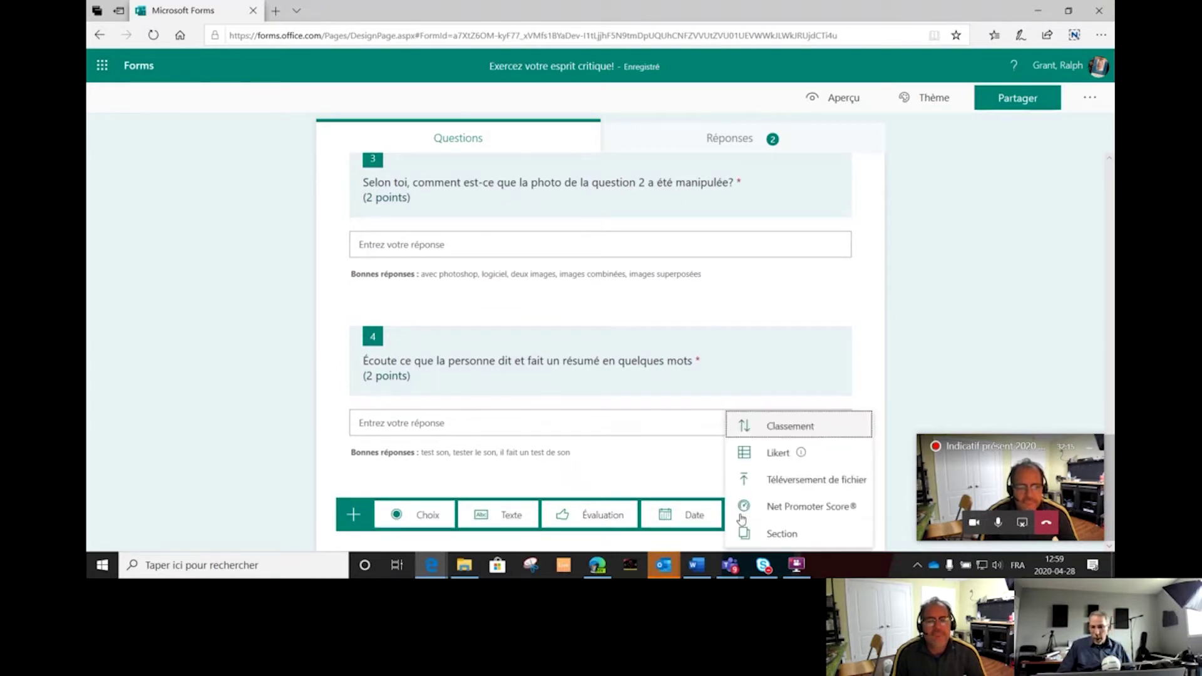
pyautogui.click(782, 534)
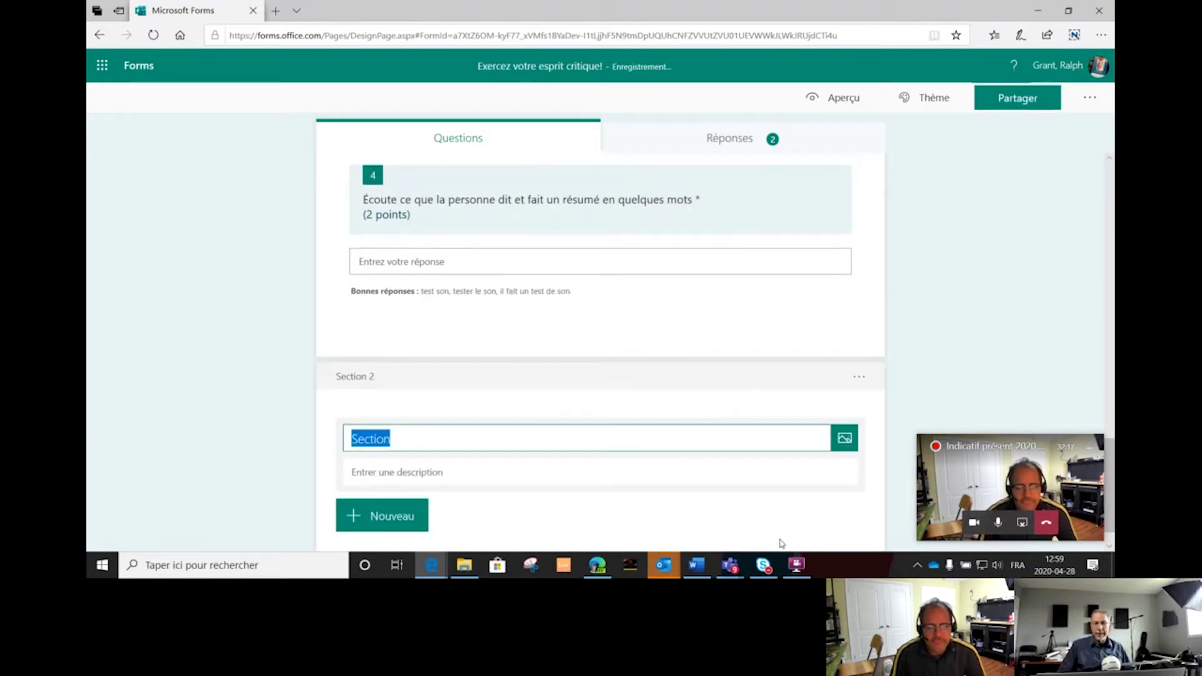
pyautogui.click(454, 443)
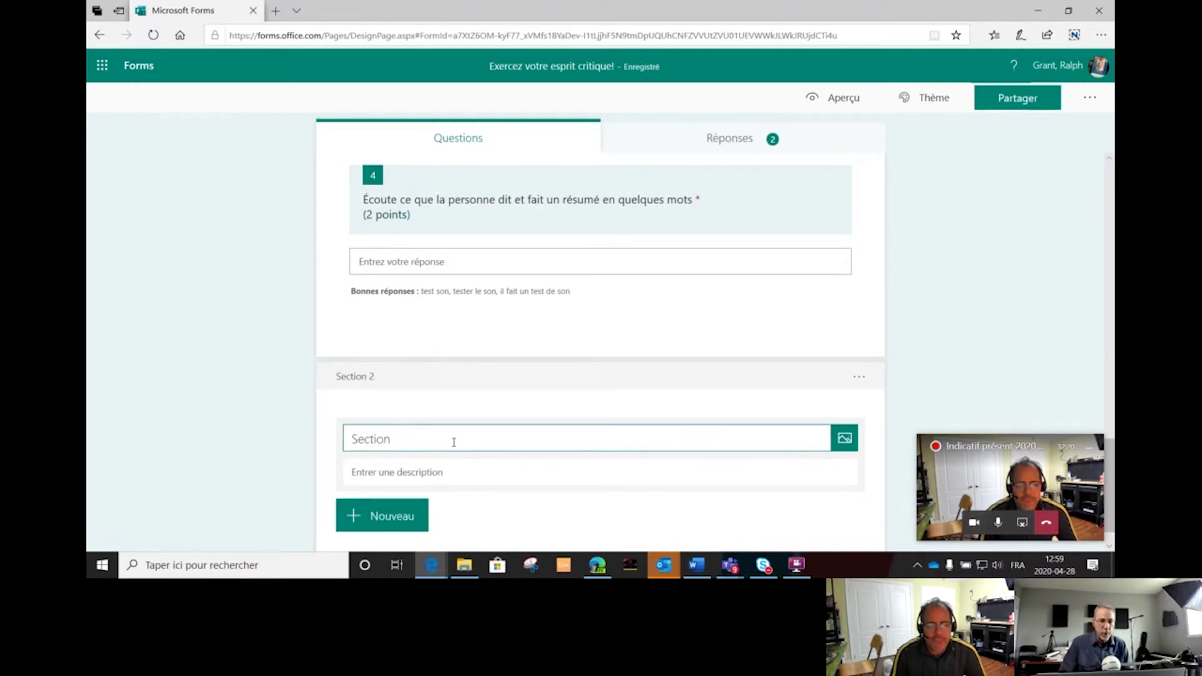
pyautogui.write('2')
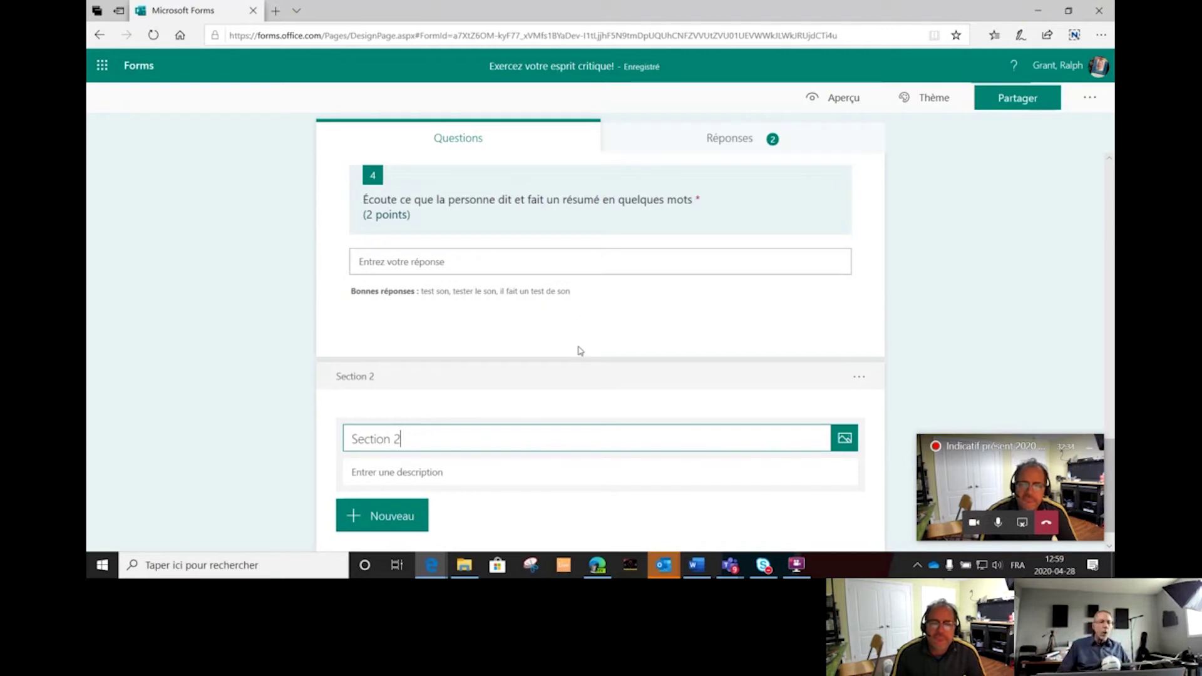
# Open question 1, then question 3, for editing.
pyautogui.scroll(10, 576, 350)
pyautogui.scroll(10, 575, 358)
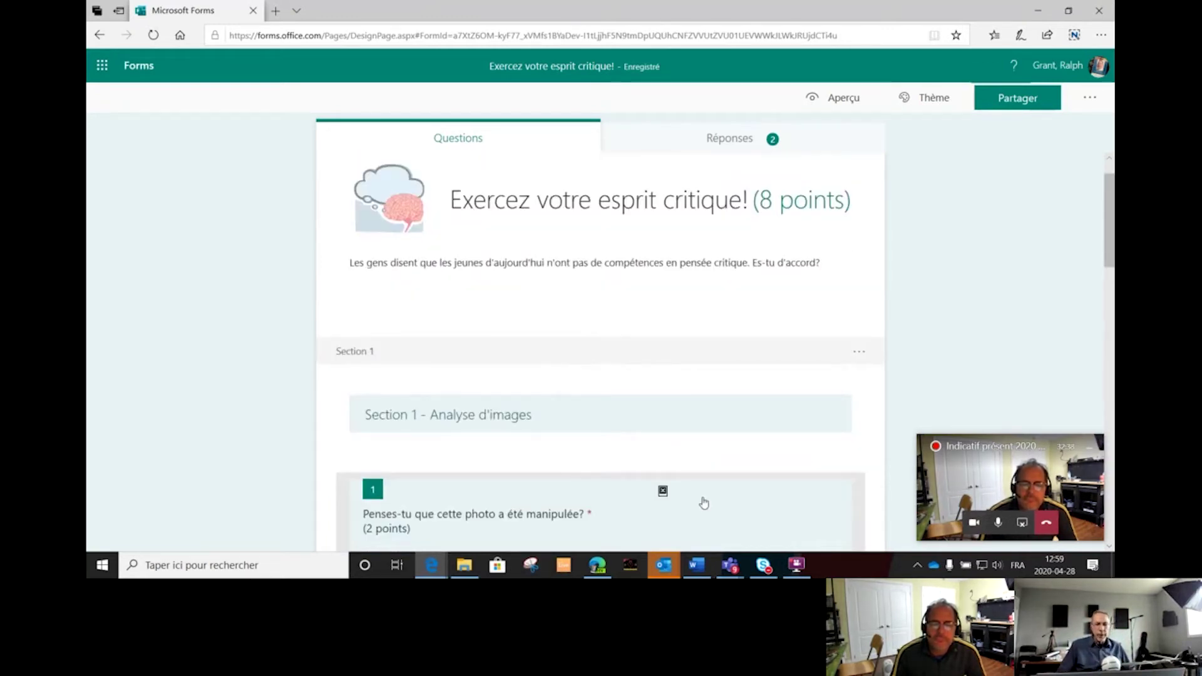
pyautogui.click(548, 514)
pyautogui.scroll(-5, 563, 461)
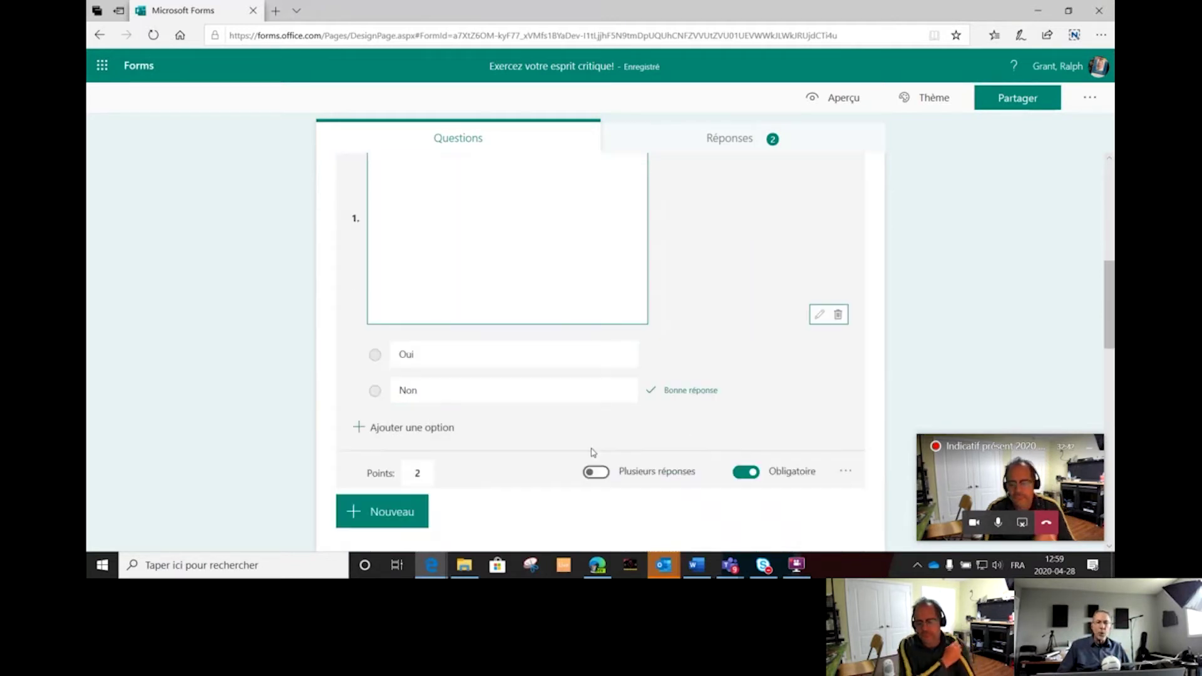
pyautogui.scroll(-4, 612, 455)
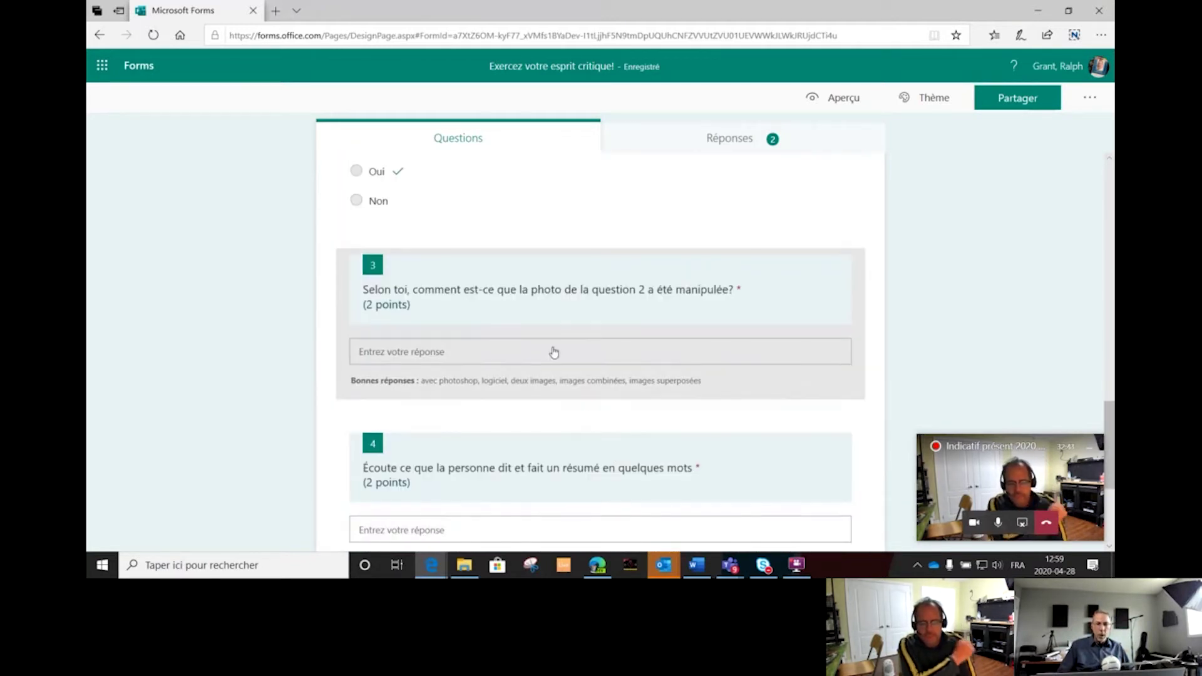
pyautogui.click(525, 313)
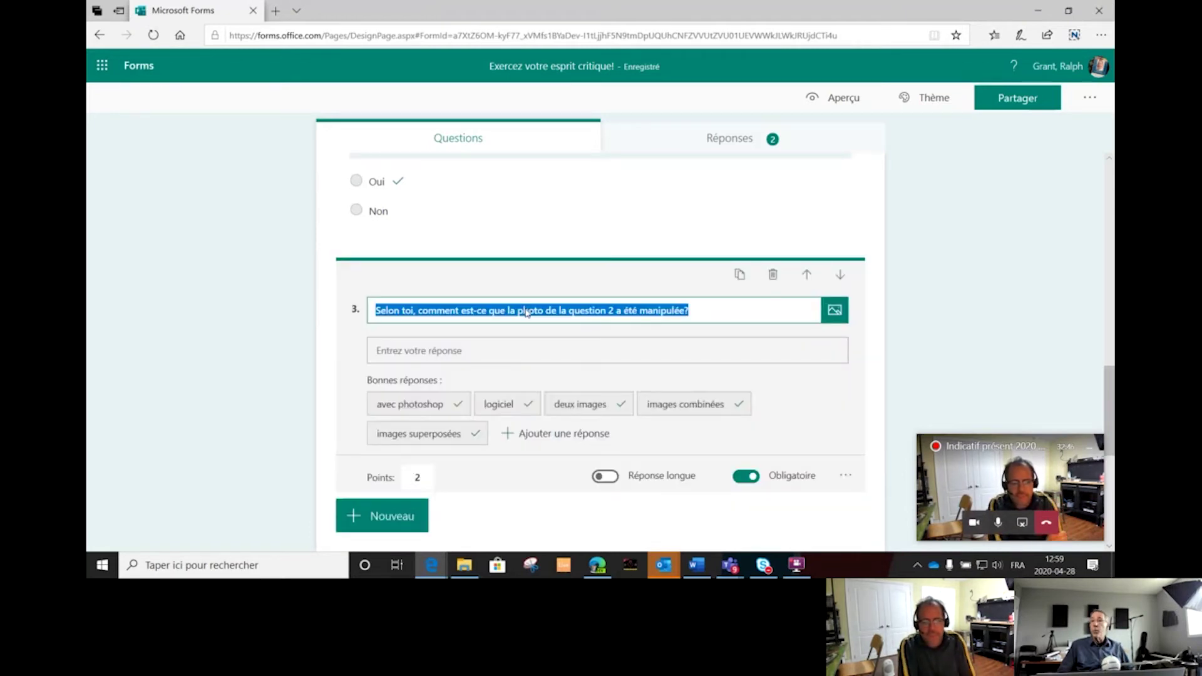
# Open question 3's media options, try Vidéo, then return to the Image/Vidéo choice.
pyautogui.click(835, 311)
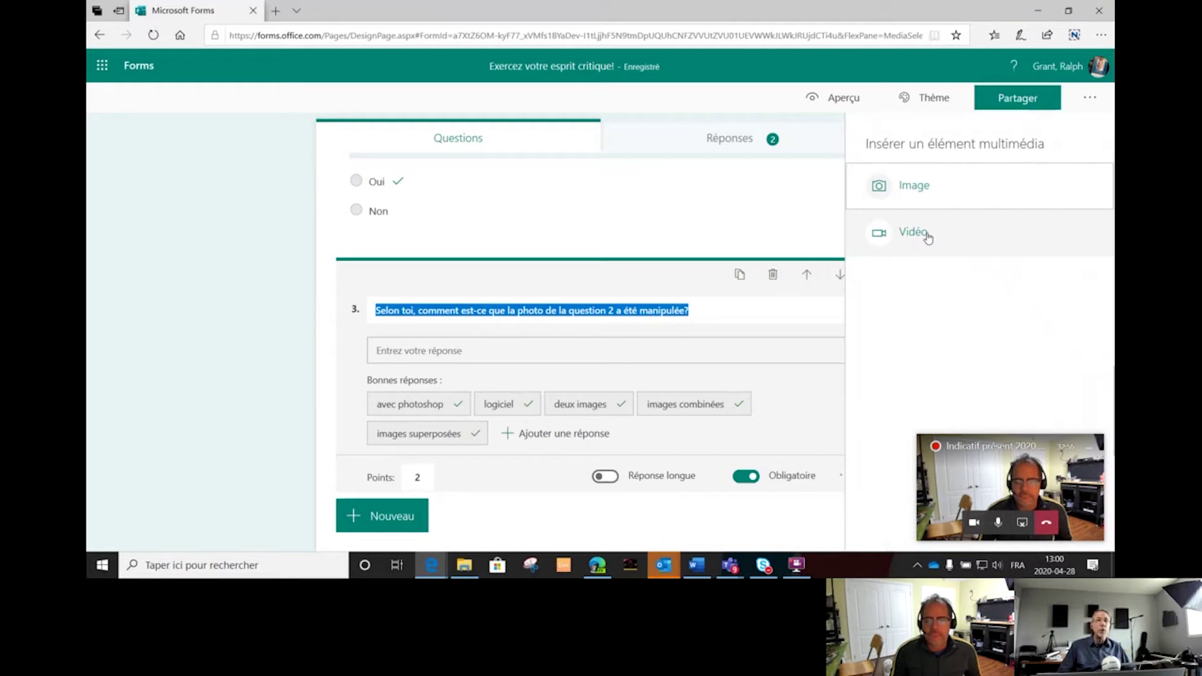
pyautogui.click(925, 234)
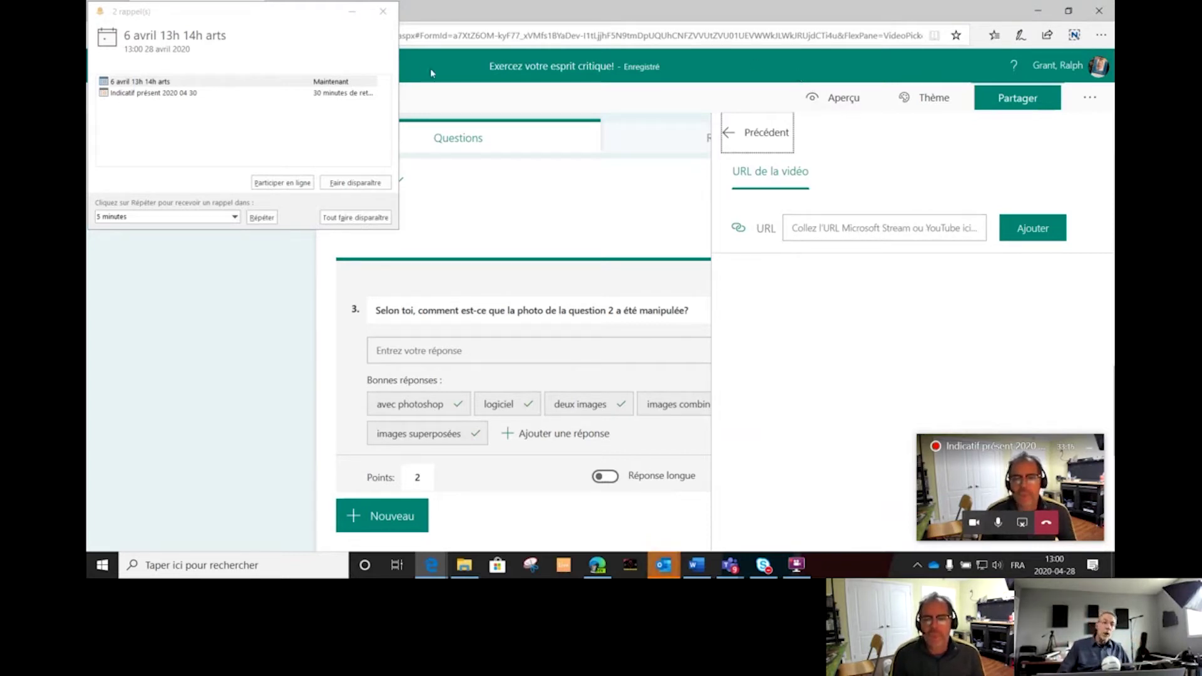
pyautogui.click(383, 11)
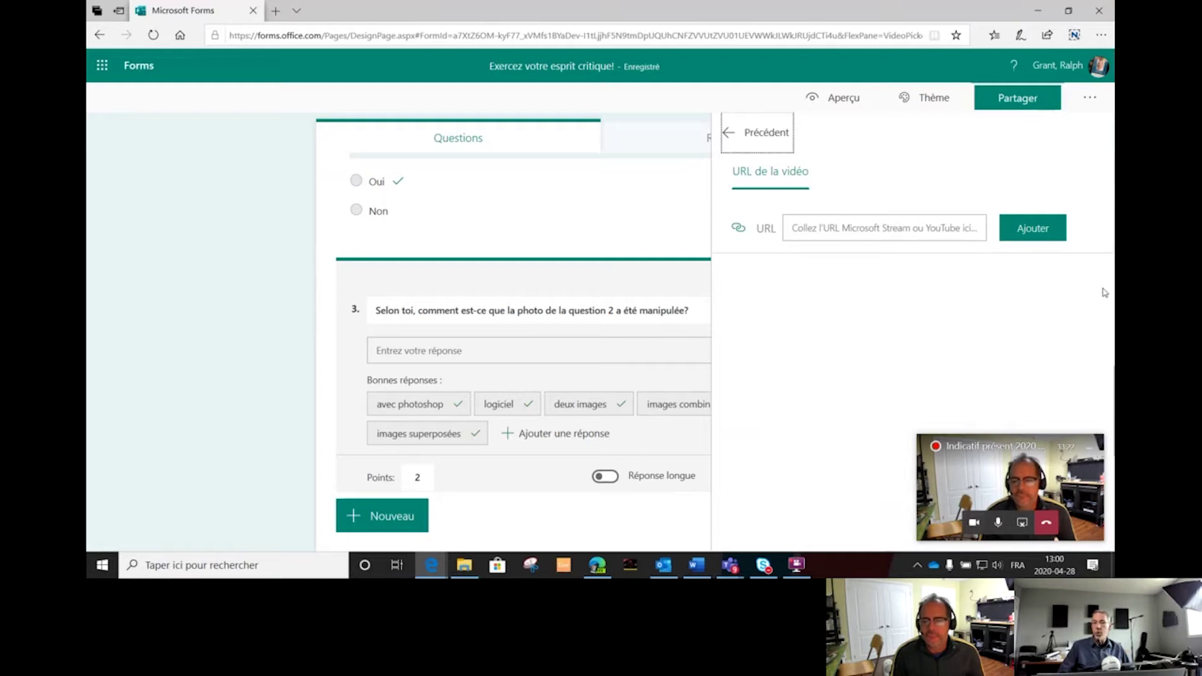
pyautogui.click(654, 248)
pyautogui.click(716, 350)
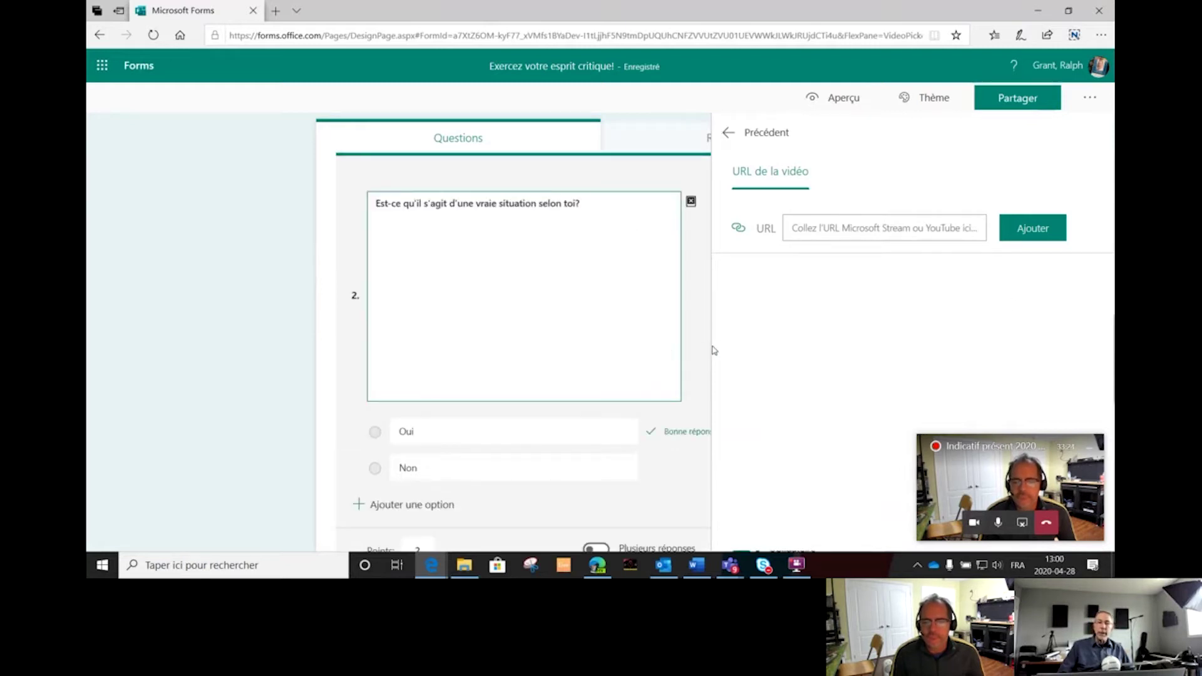
pyautogui.click(729, 133)
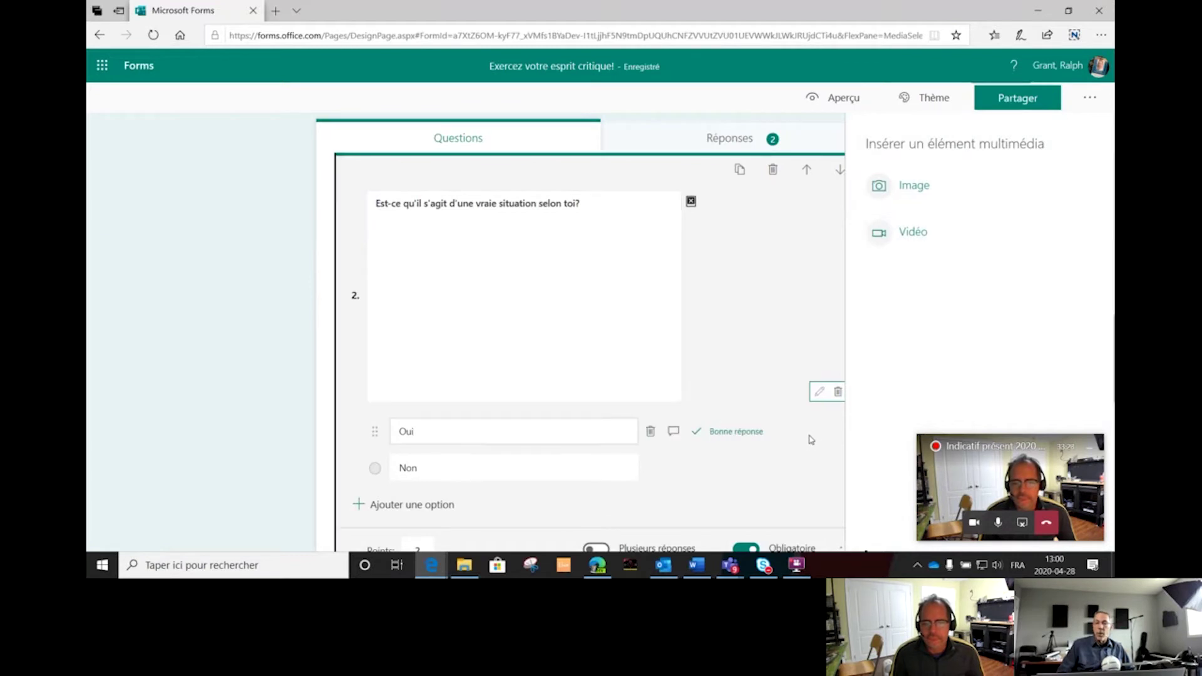
pyautogui.click(812, 440)
# Scroll through questions 3, 4 and Section 2, then back up.
pyautogui.scroll(-2, 945, 326)
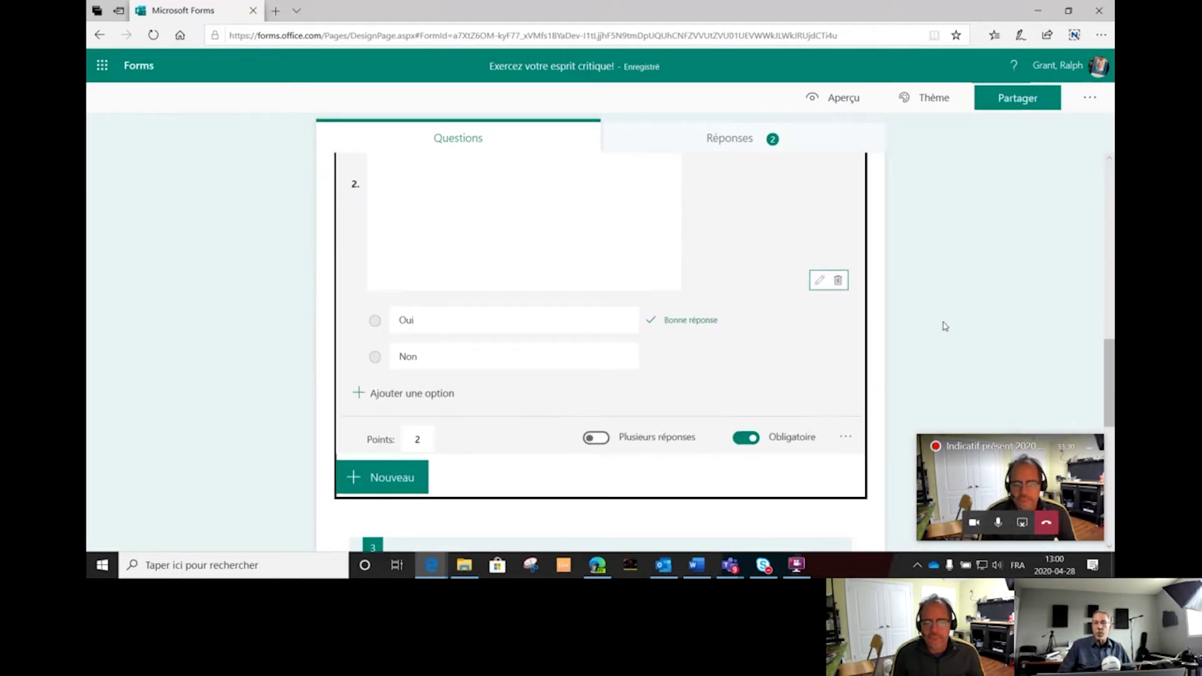
pyautogui.scroll(-5, 945, 326)
pyautogui.scroll(-3, 944, 326)
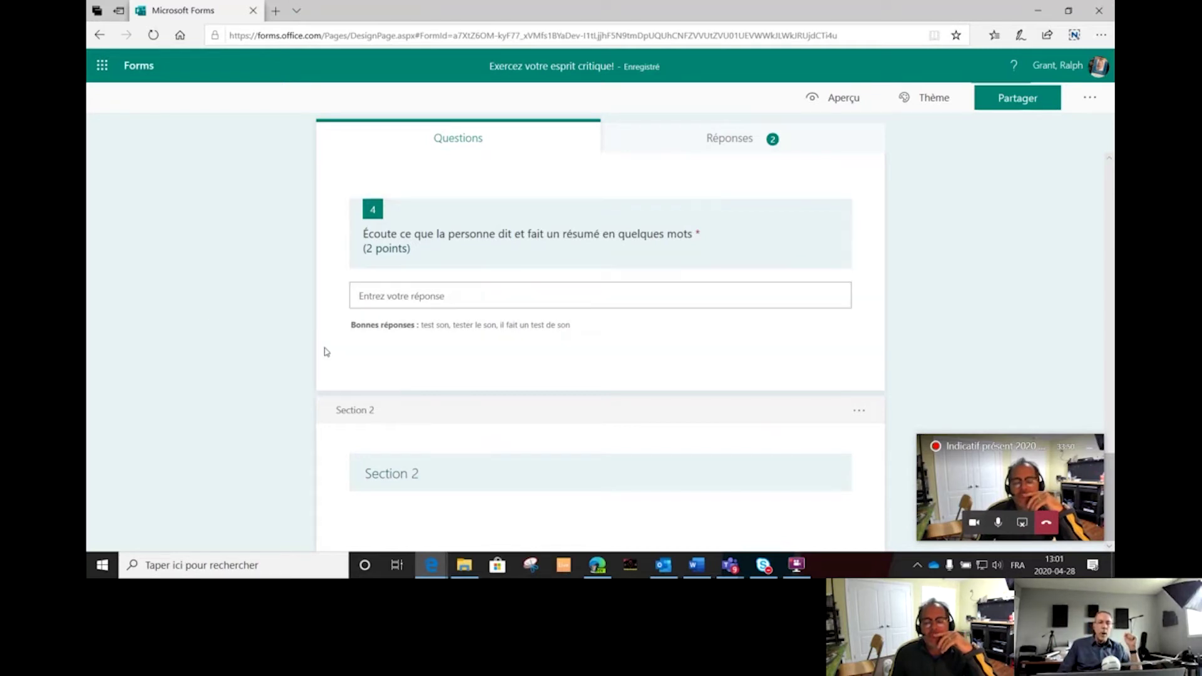
pyautogui.scroll(7, 578, 175)
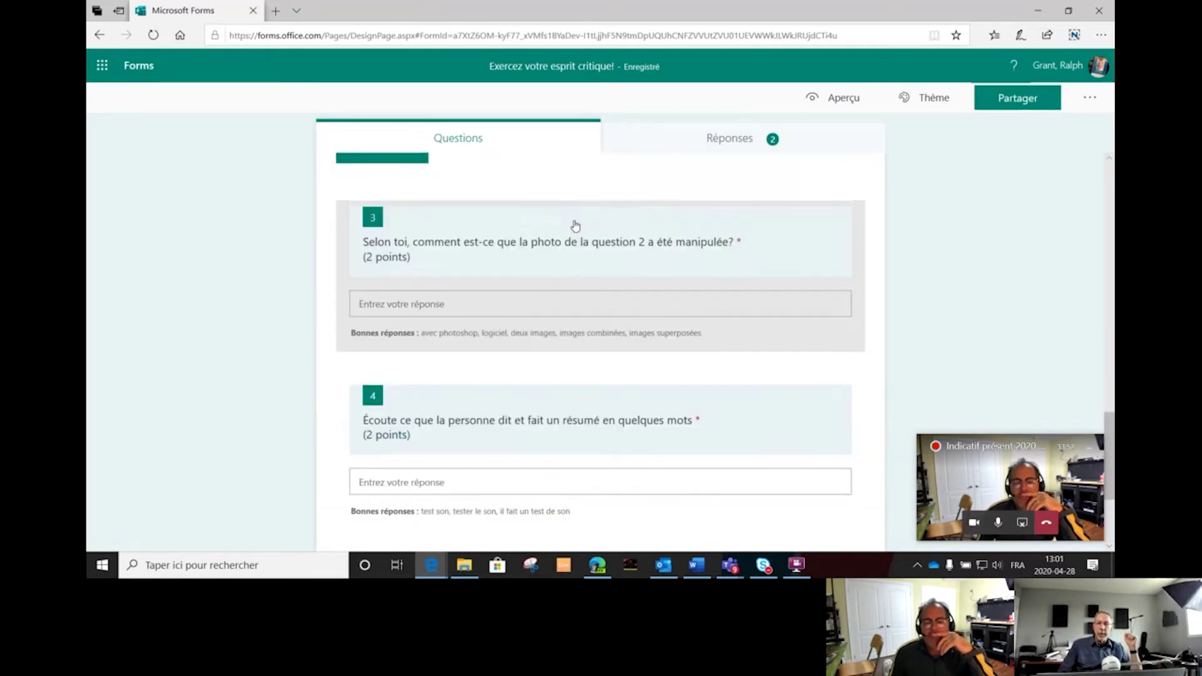
# Add a Téléversement de fichier question under question 2 and select its title.
pyautogui.click(389, 383)
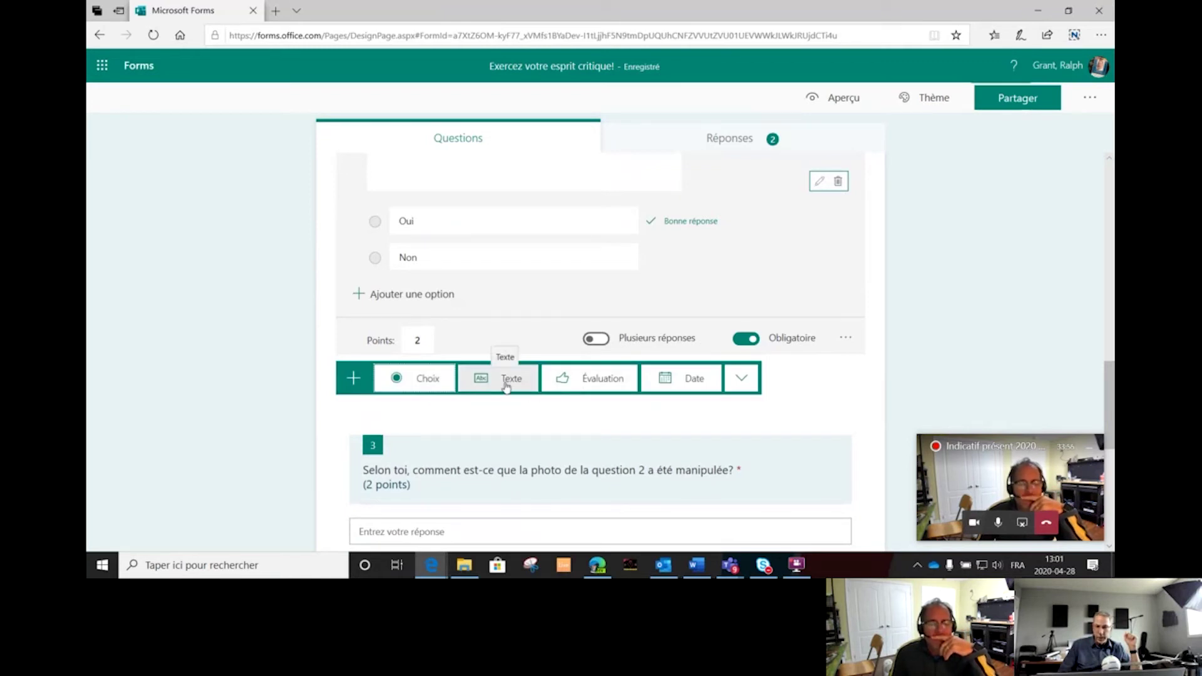
pyautogui.click(741, 381)
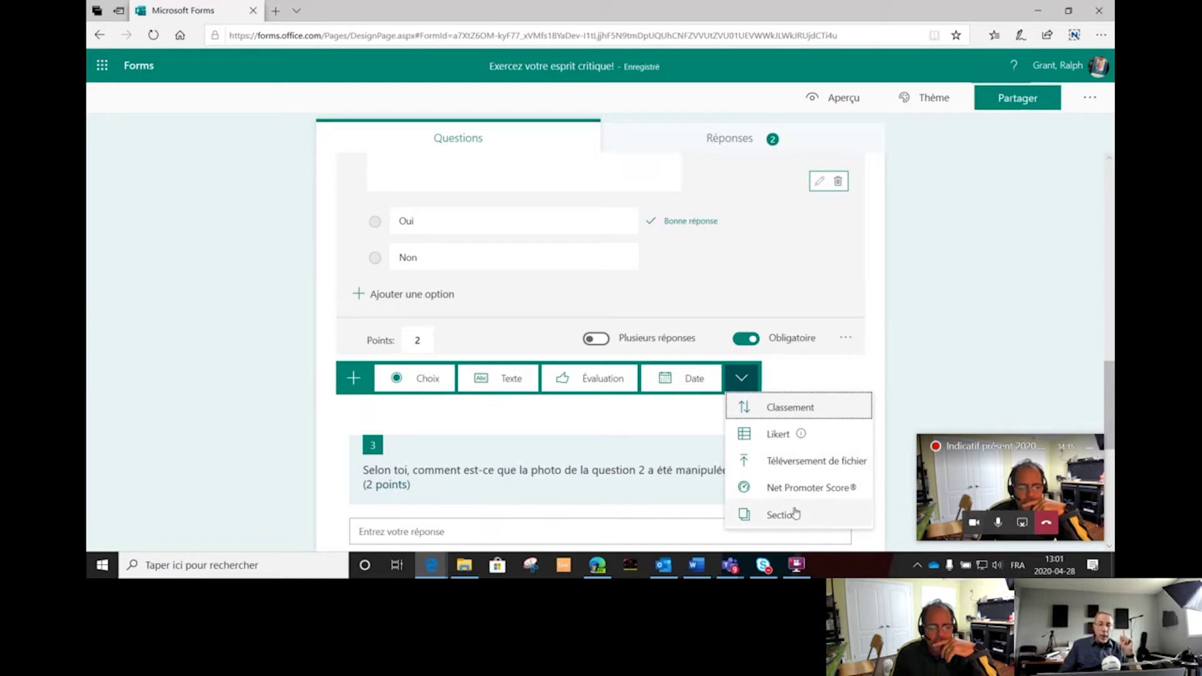
pyautogui.click(820, 462)
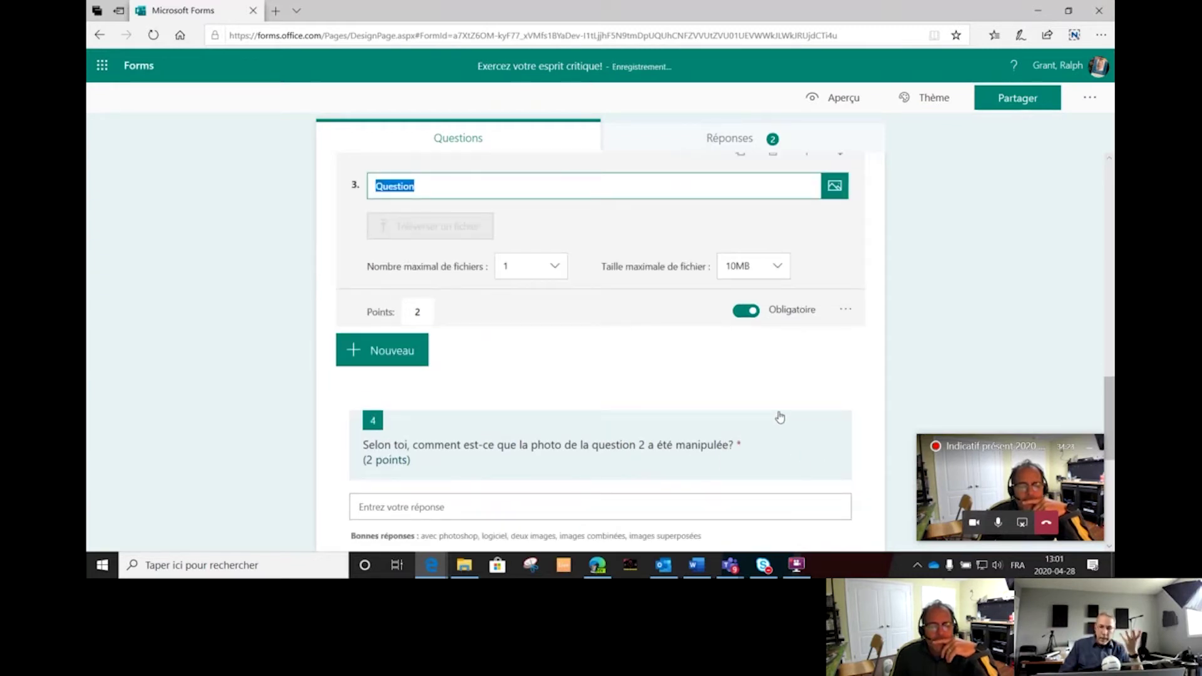
pyautogui.click(423, 183)
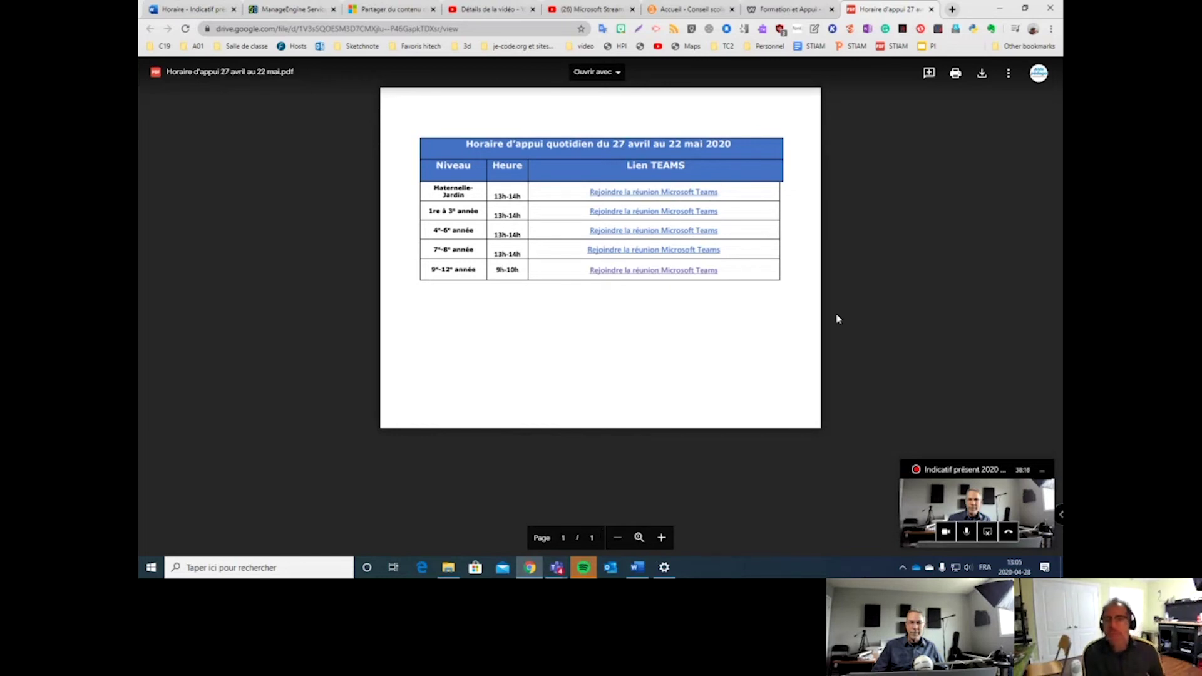
# Close the Chrome window showing the support-schedule PDF.
pyautogui.click(1049, 8)
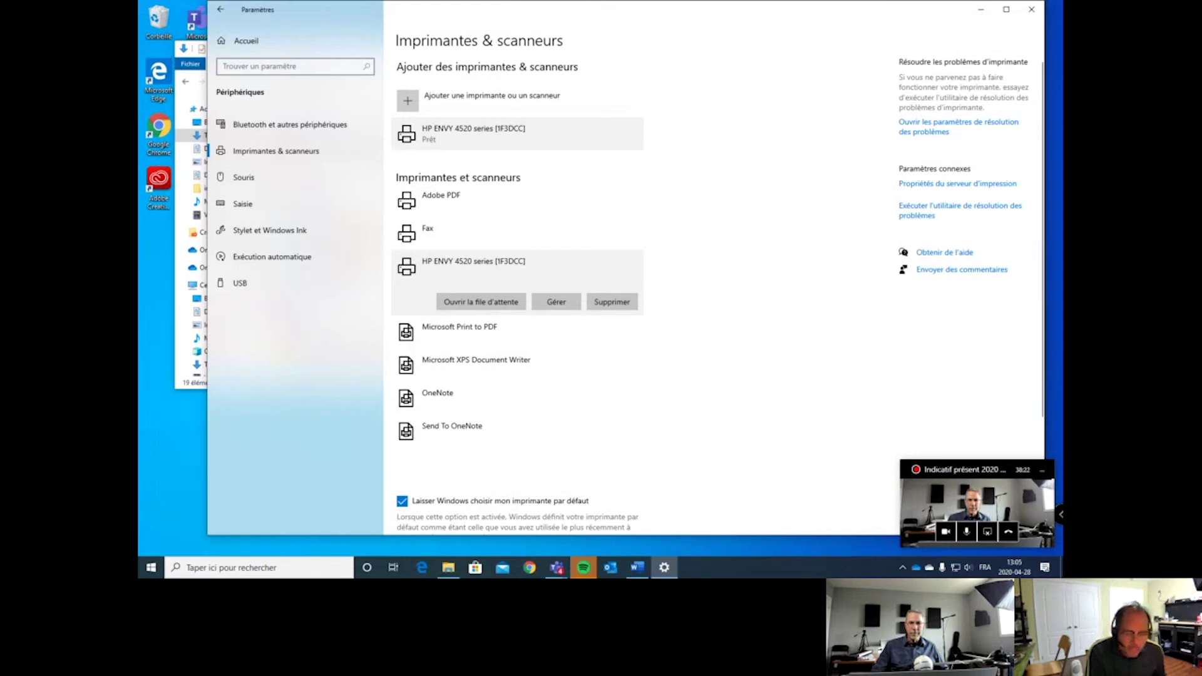
# Preview the open Microsoft Teams windows from the taskbar icon.
pyautogui.moveTo(557, 567)
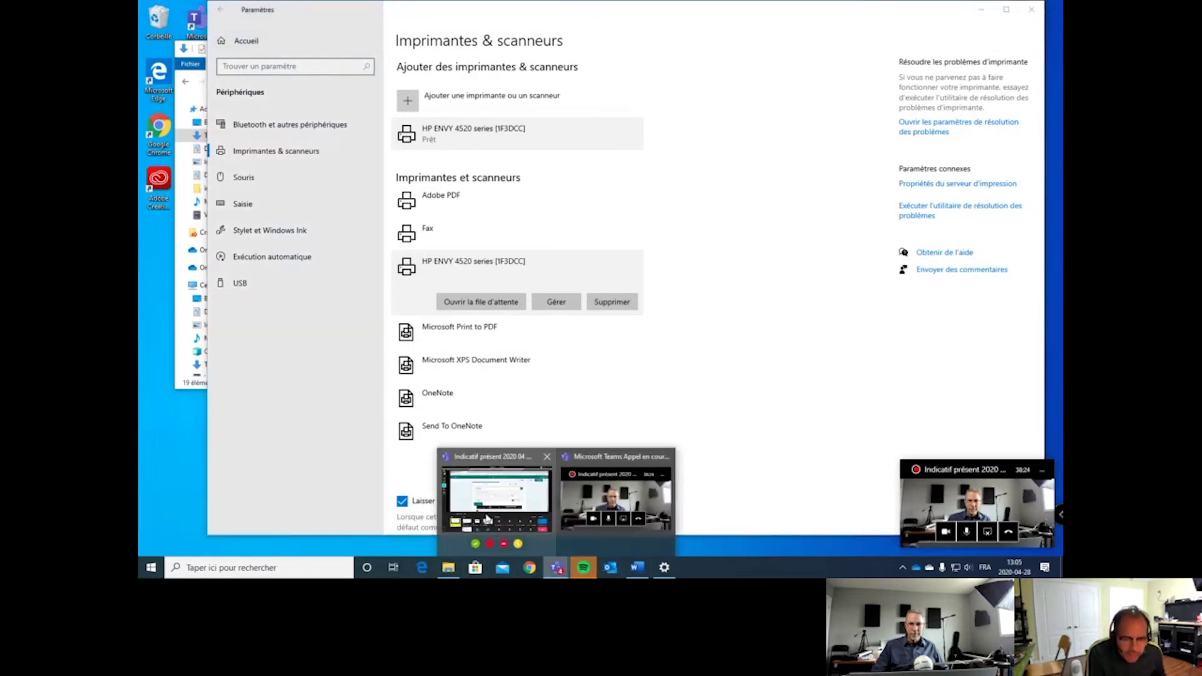
pyautogui.moveTo(473, 495)
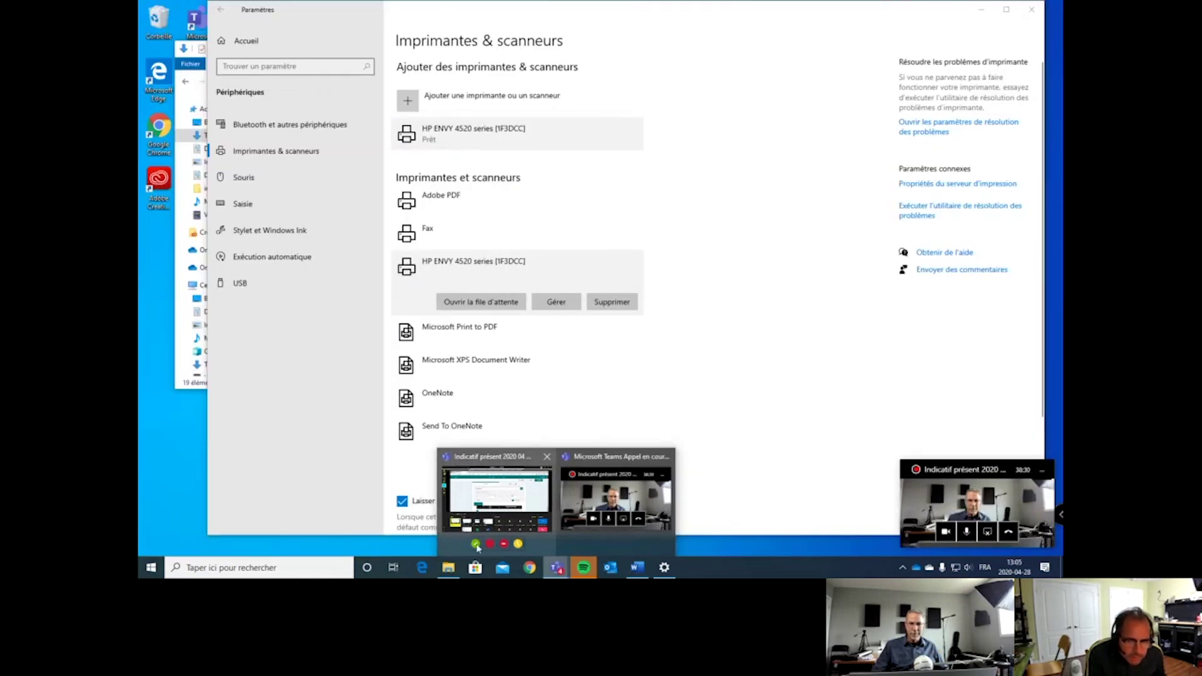
# Bring the Teams call window forward and open the class team's Général channel.
pyautogui.click(482, 500)
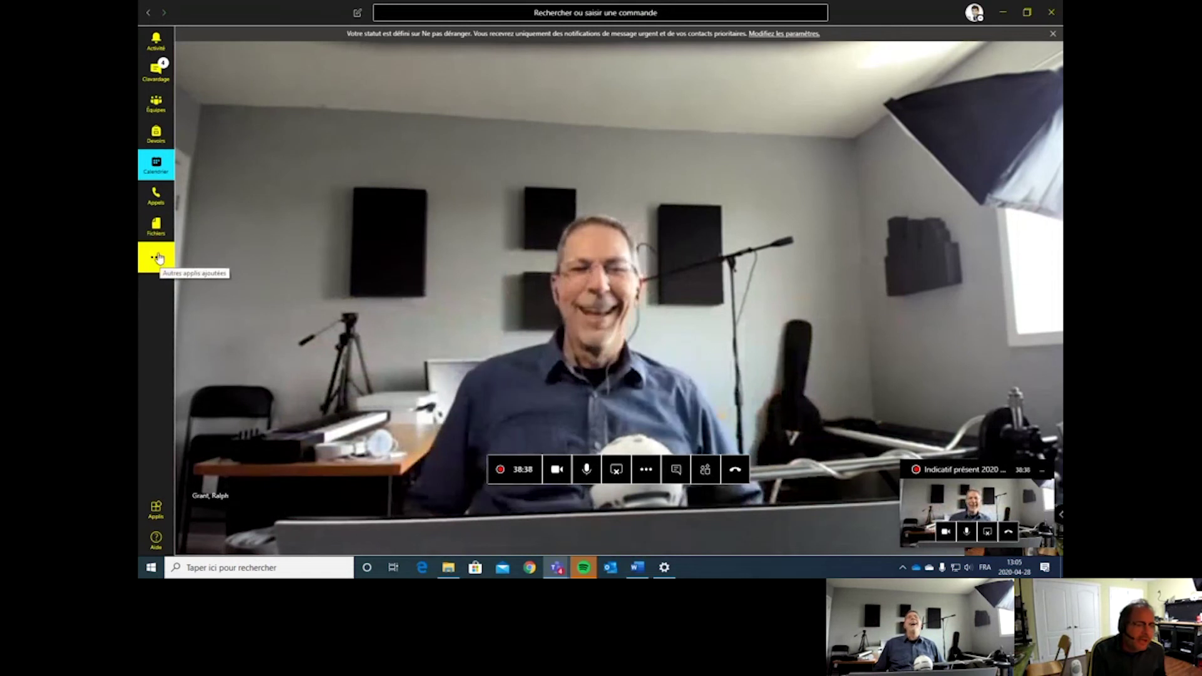
pyautogui.click(157, 105)
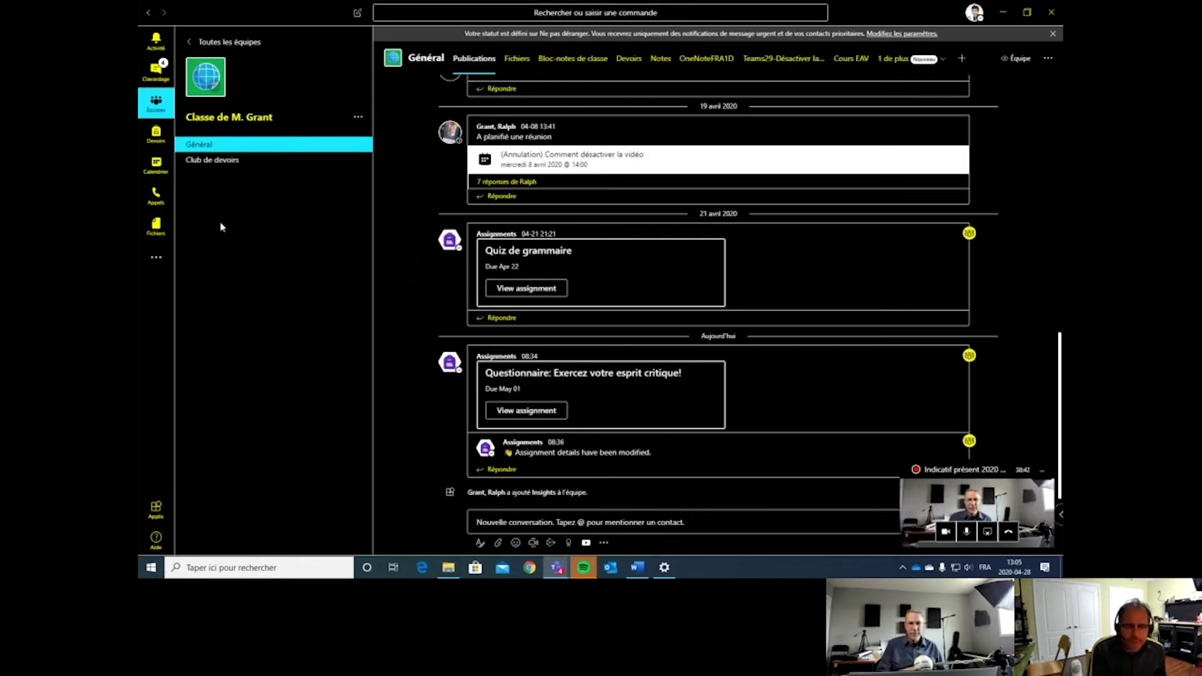